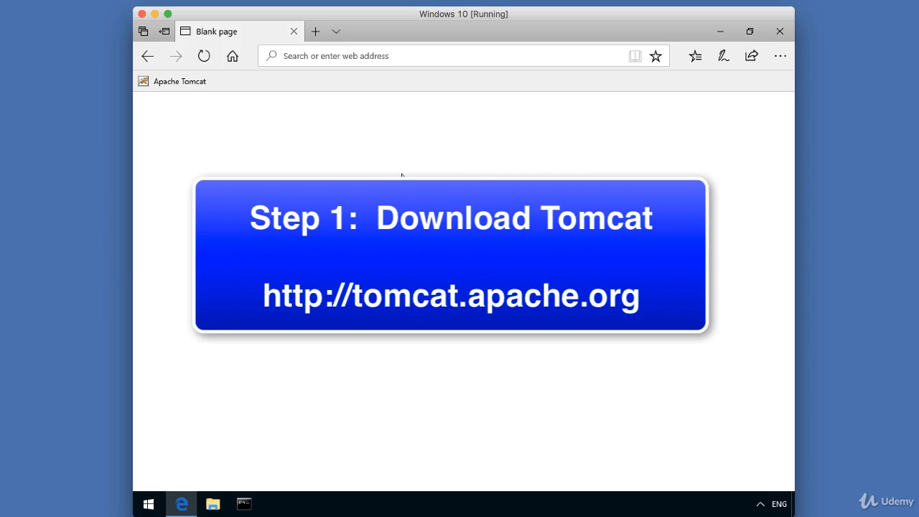
Step: Load tomcat.apache.org from the Apache Tomcat favorite in Edge
left_click(180, 81)
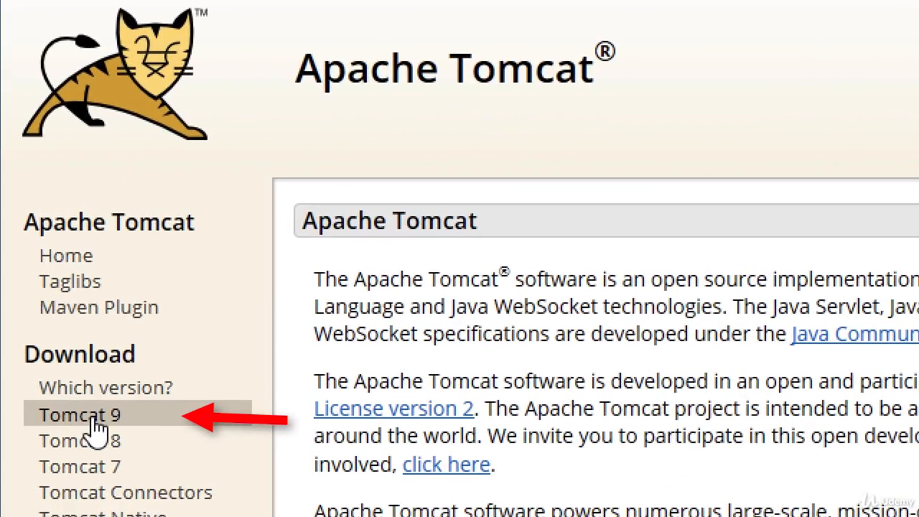
Step: From the Tomcat 9 page, download and save apache-tomcat-9.0.2.exe, the 32-bit/64-bit Windows Service Installer
left_click(154, 428)
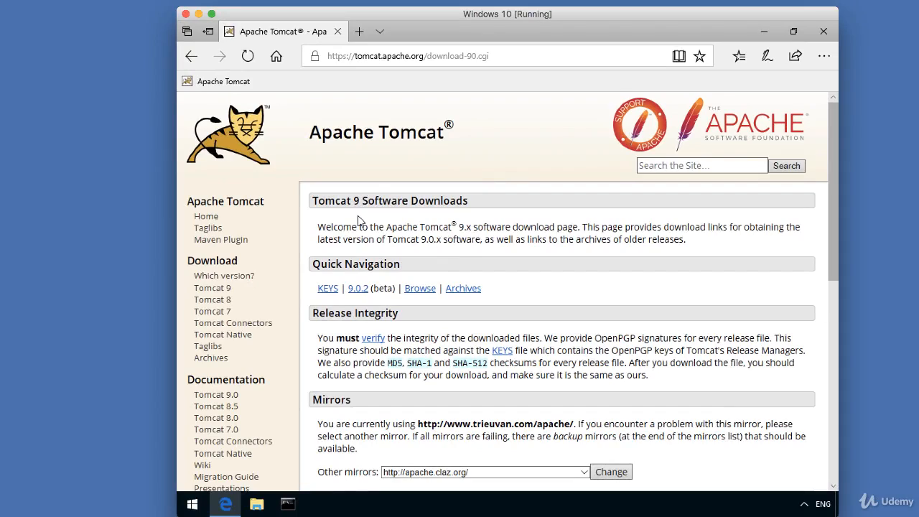
scroll(359, 220, "down", 5)
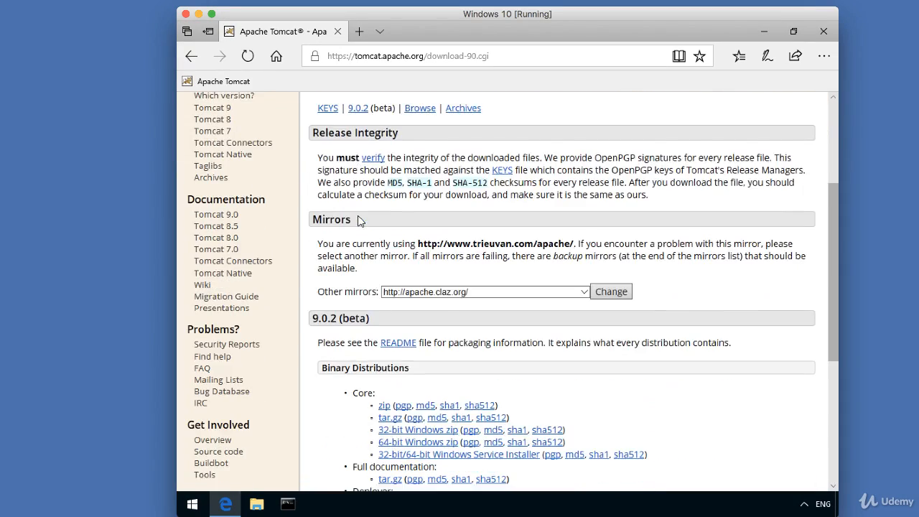
scroll(359, 221, "down", 3)
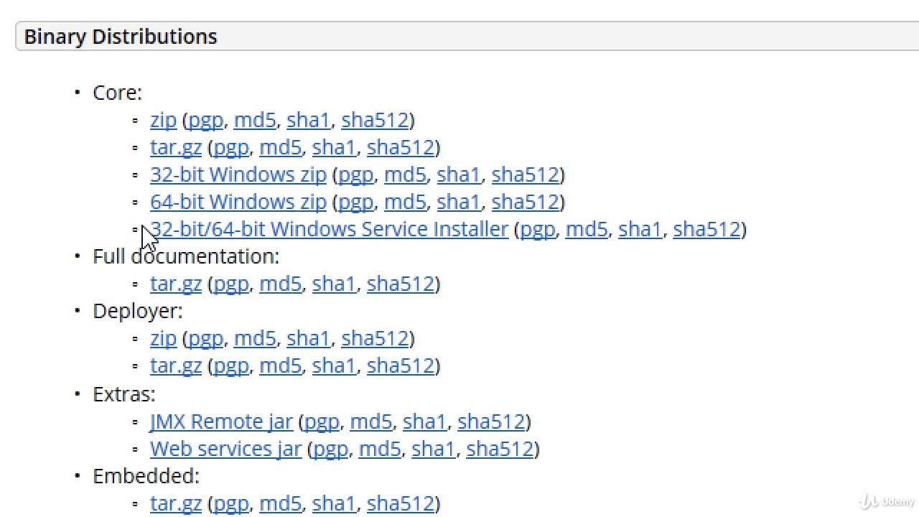
left_click_drag(141, 230, 517, 244)
left_click(540, 297)
left_click(468, 244)
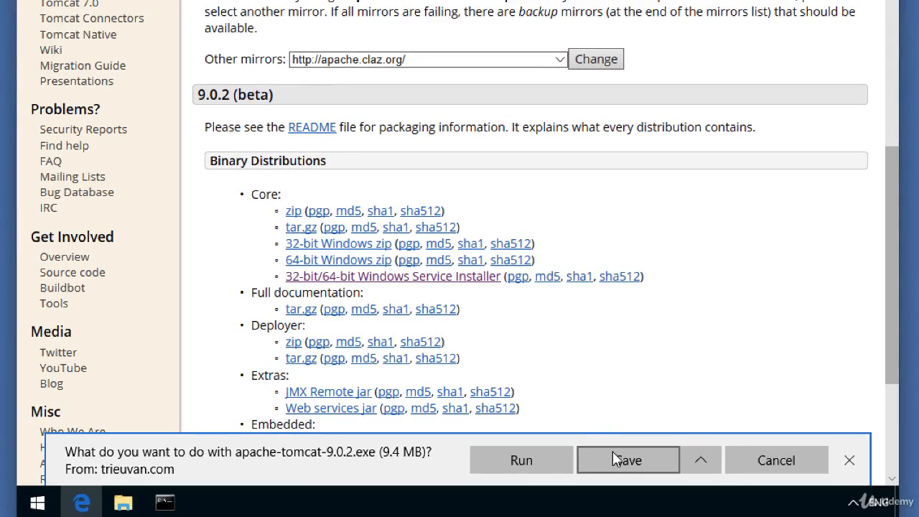
left_click(614, 453)
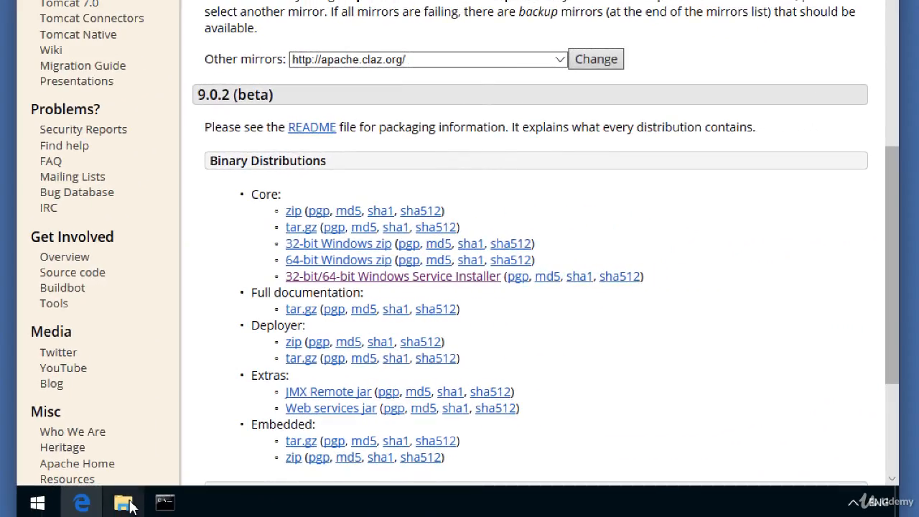
left_click(178, 512)
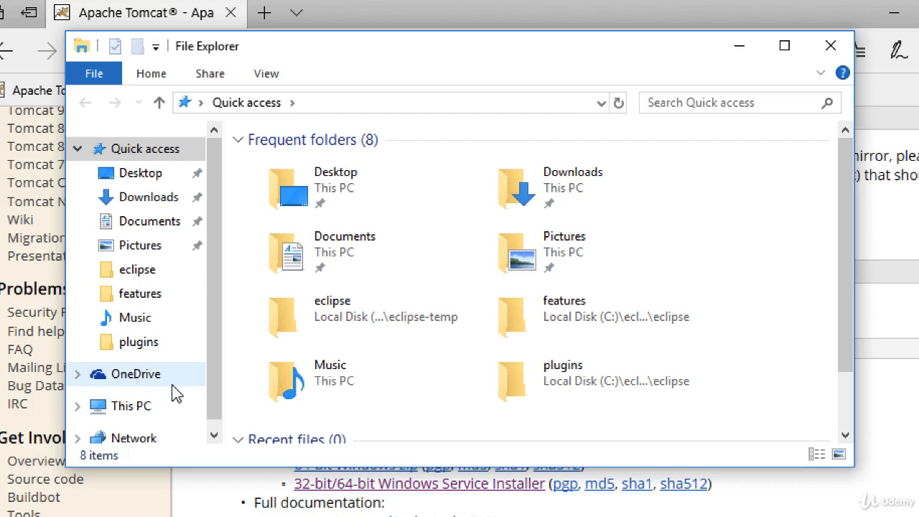
Step: Launch the apache-tomcat-9.0.2 installer from the Downloads folder
left_click(141, 209)
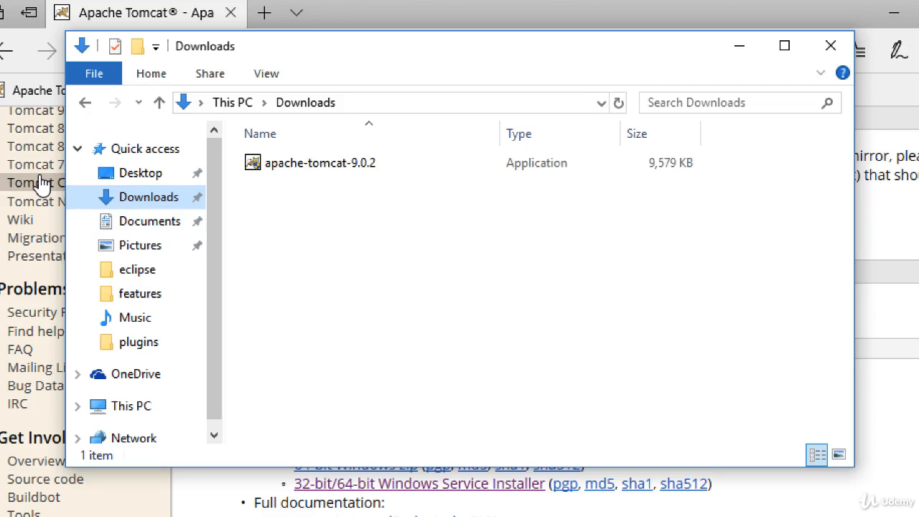
double_click(293, 165)
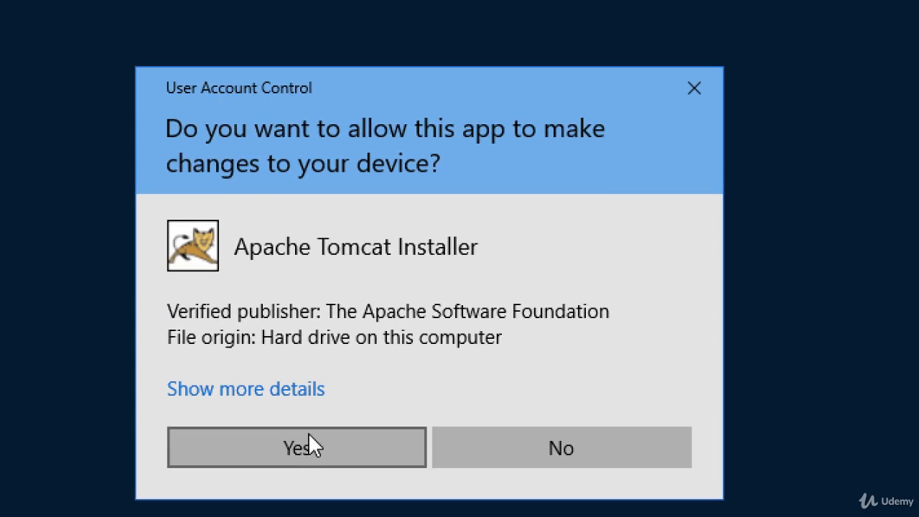
Step: Allow the installer, accept the license, and pick the Full install type with all Tomcat components
left_click(300, 446)
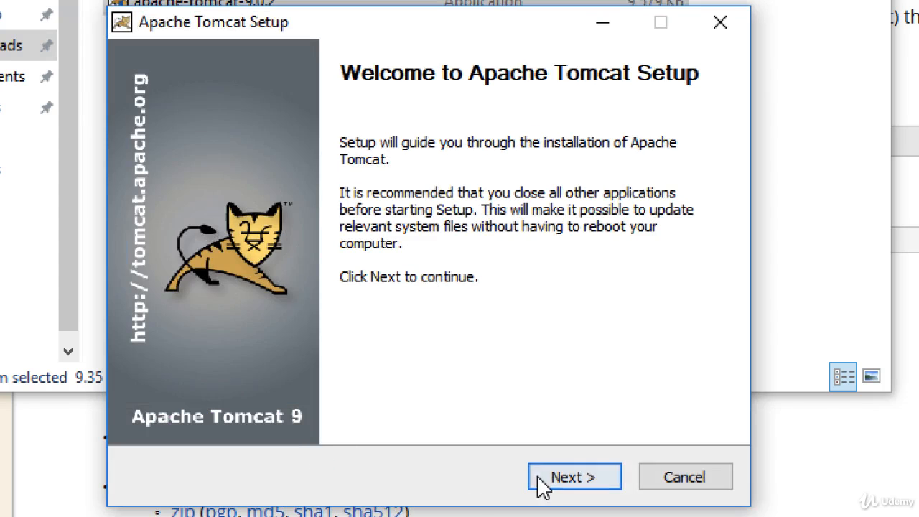
left_click(543, 479)
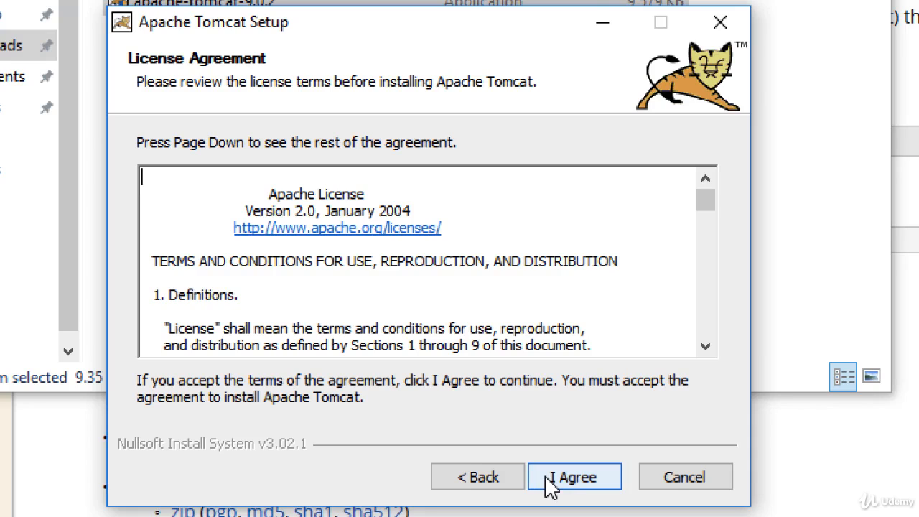
left_click(550, 486)
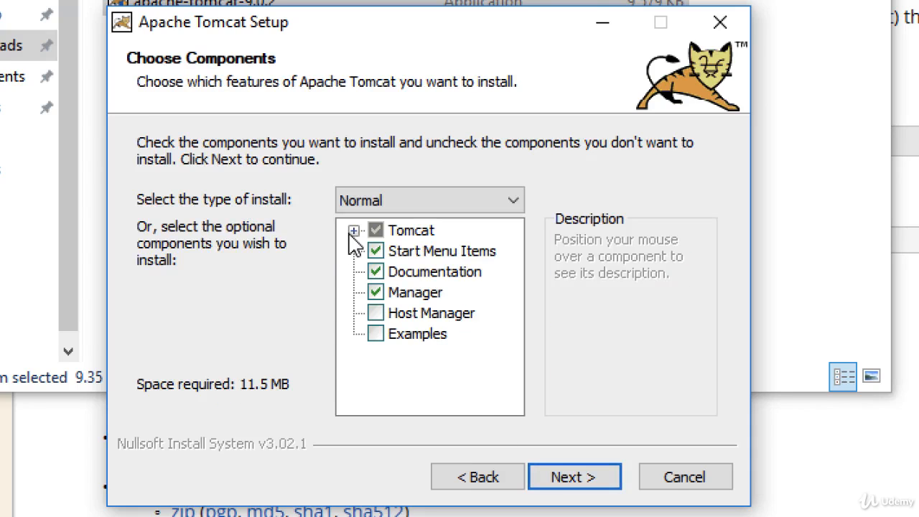
left_click(409, 201)
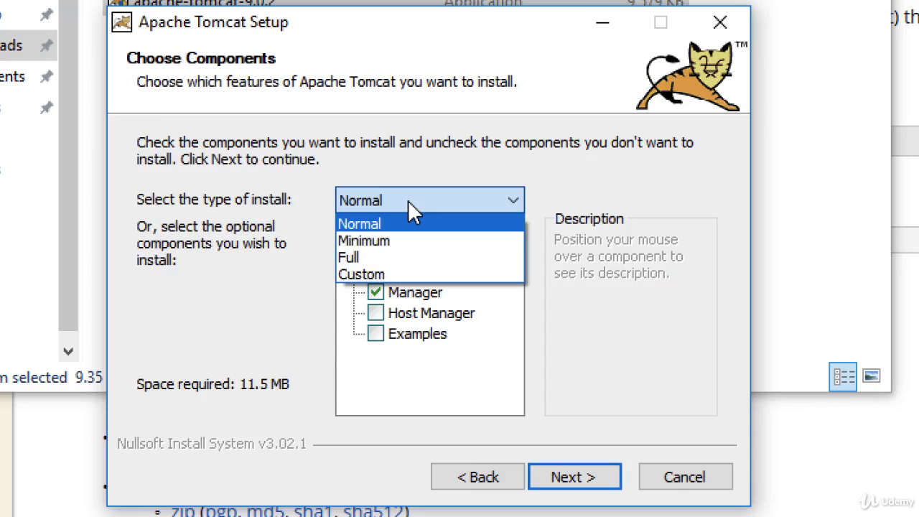
left_click(433, 259)
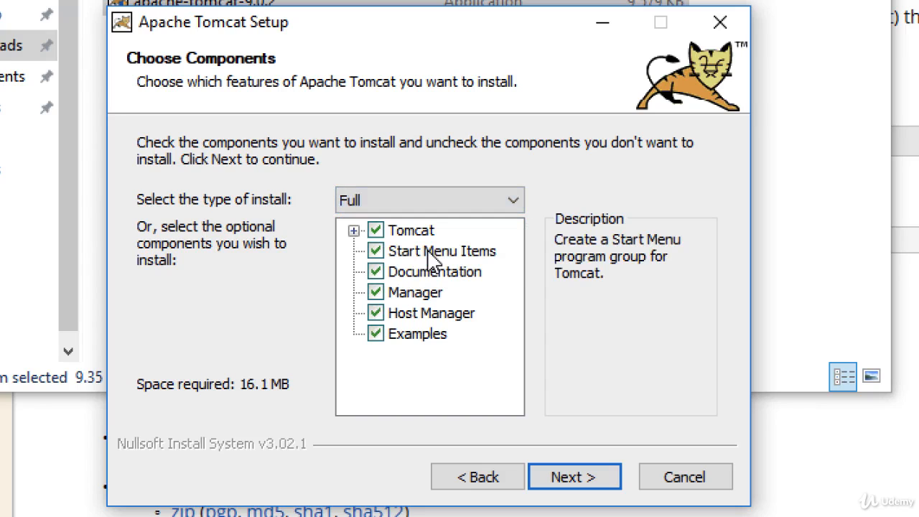
left_click(352, 230)
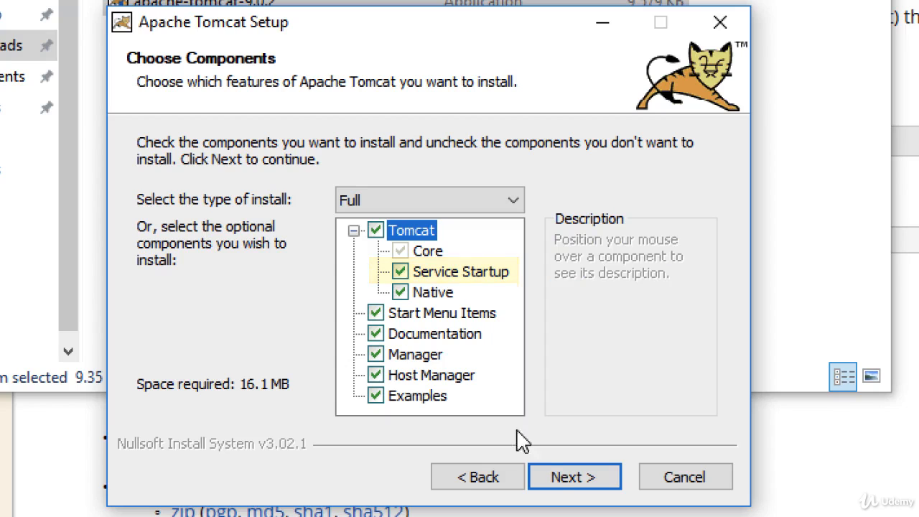
left_click(553, 475)
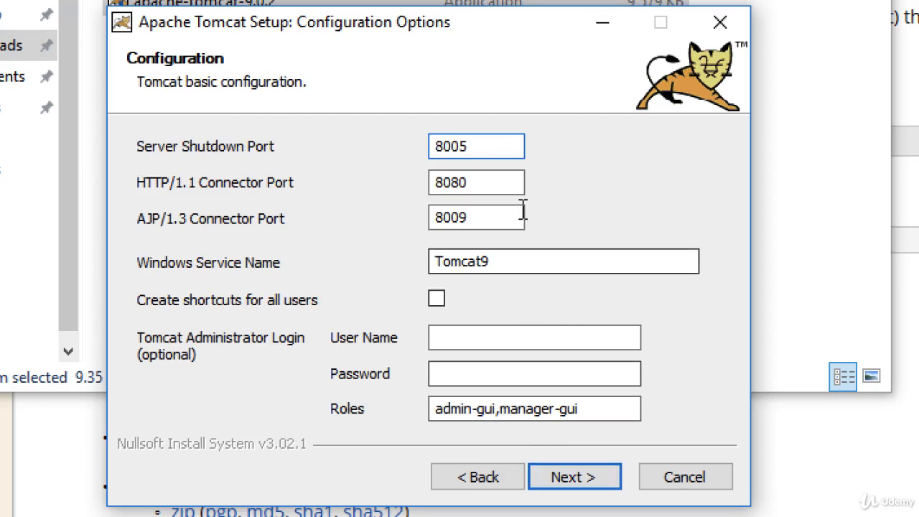
Step: Keep HTTP port 8080 and enter an administrator user name and password for the Tomcat login
left_click_drag(492, 184, 420, 182)
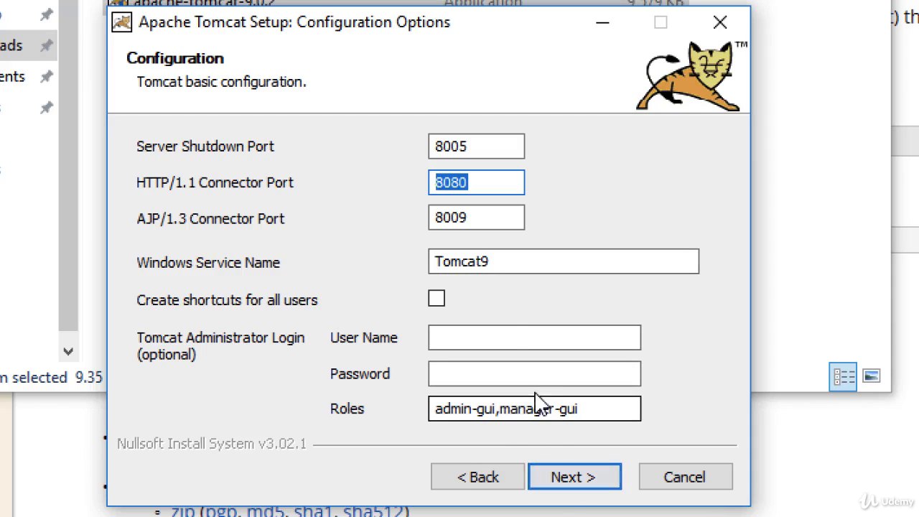
left_click(524, 337)
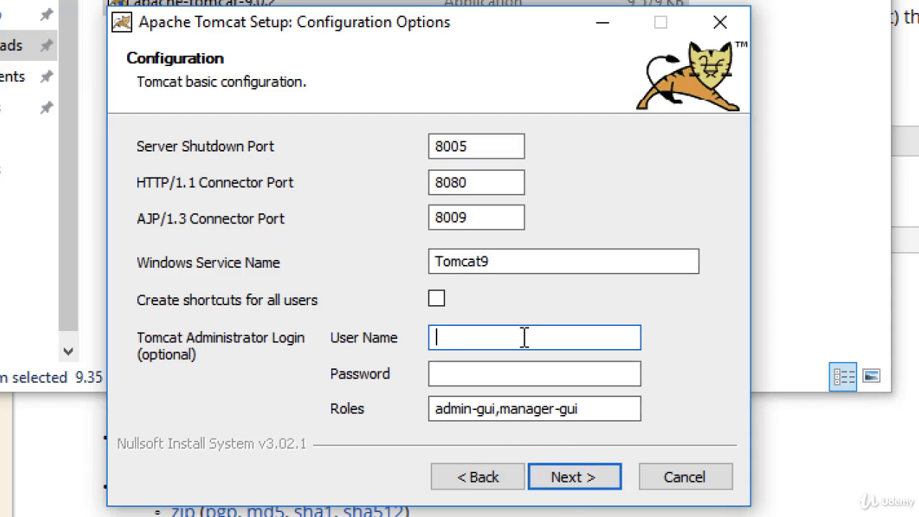
type("admin")
key("Tab")
type("a")
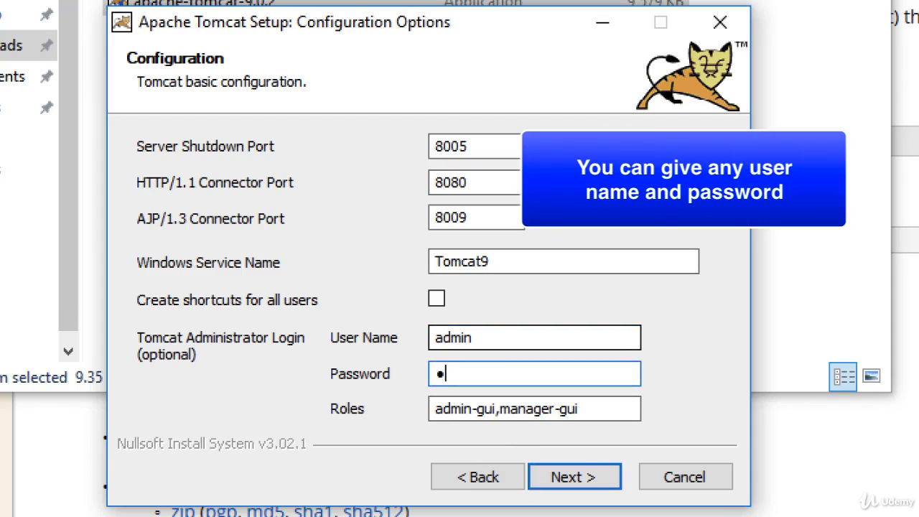
type("dmin")
left_click(559, 478)
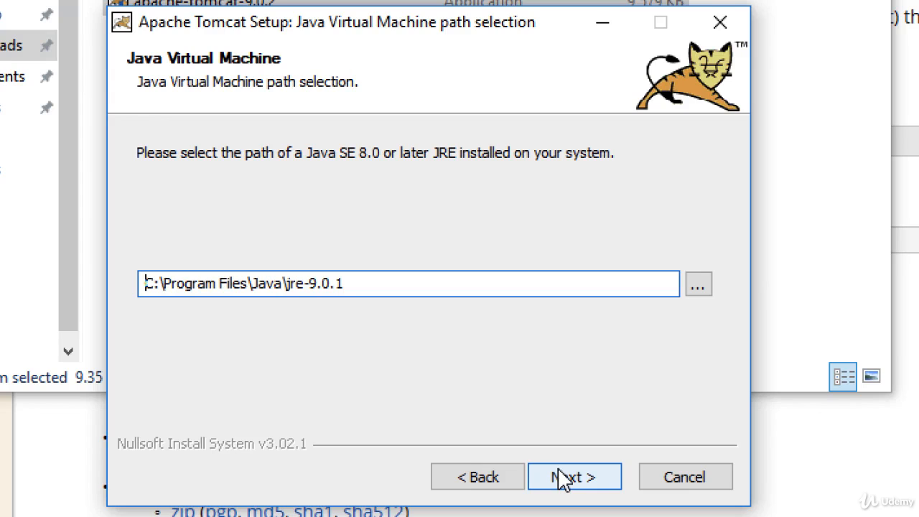
Step: Install Tomcat 9 to the default folder using jre-9.0.1, with the readme option unchecked
left_click(562, 478)
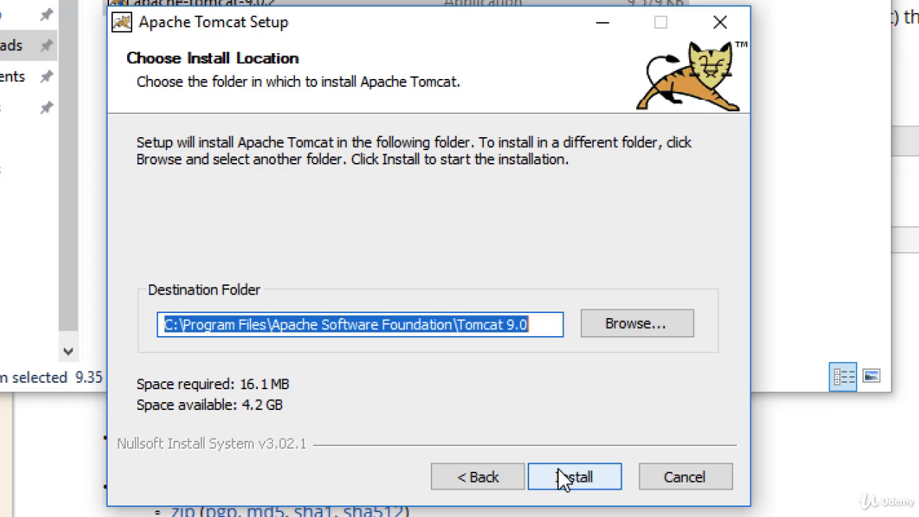
left_click(562, 478)
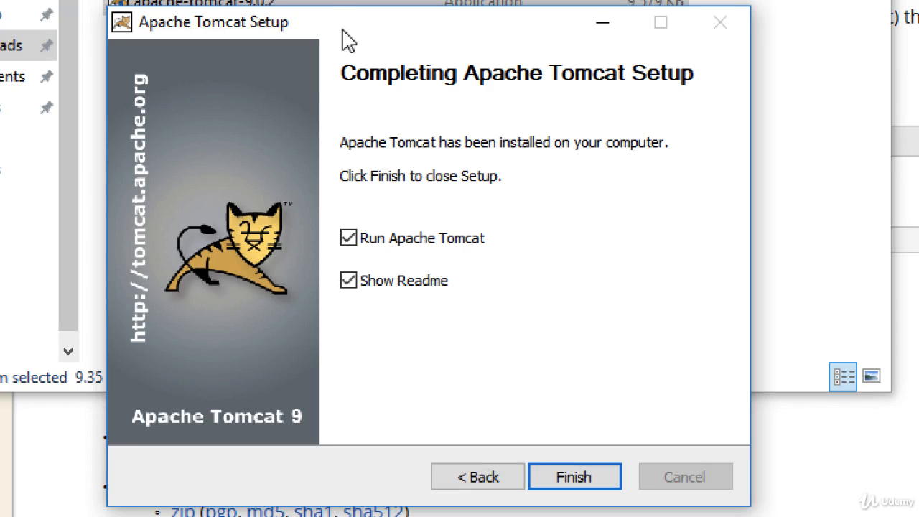
left_click(350, 282)
left_click(570, 478)
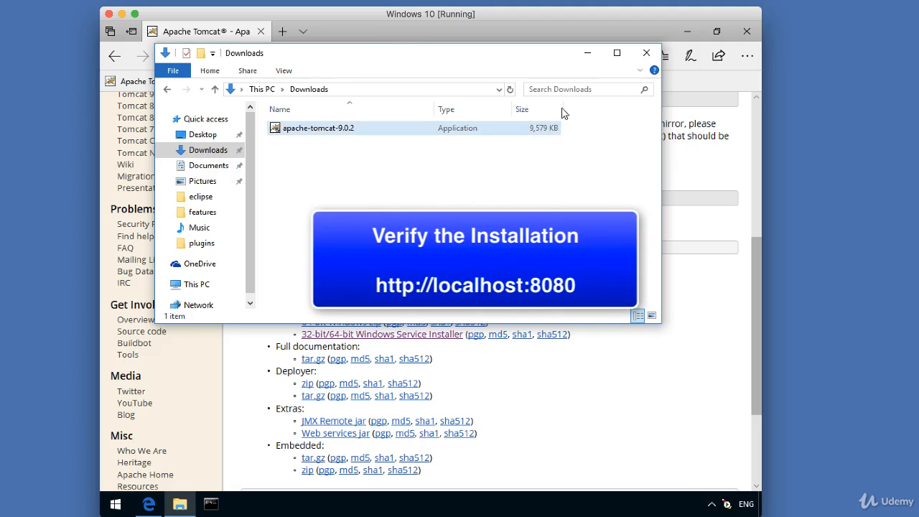
left_click(647, 56)
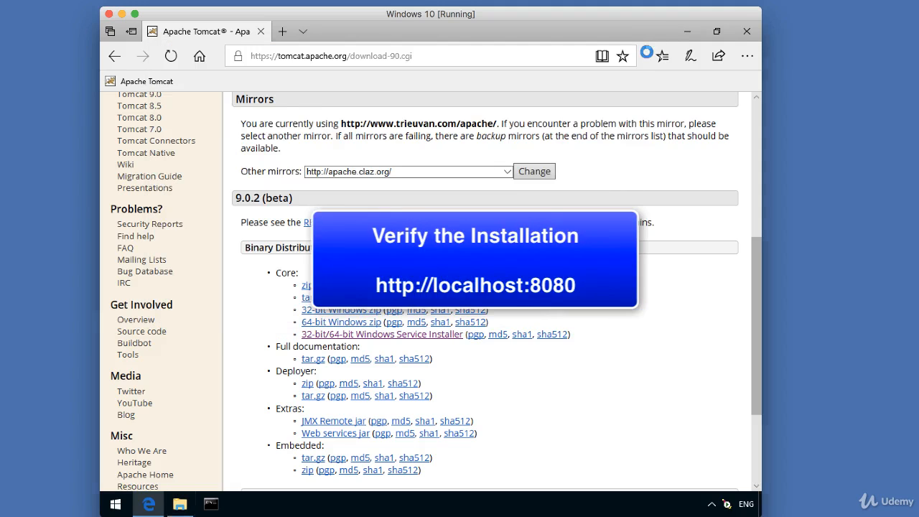
left_click(422, 60)
type("http://localhos:")
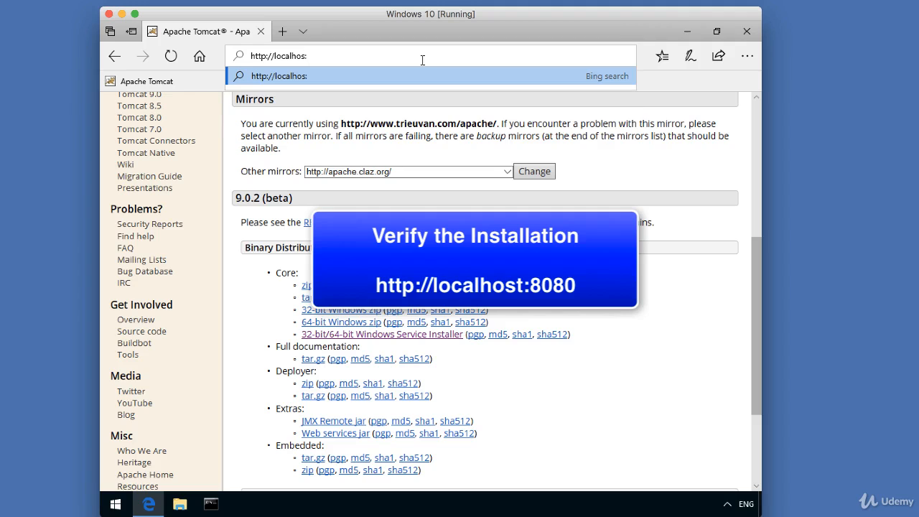
key("BackSpace")
type("t:8080")
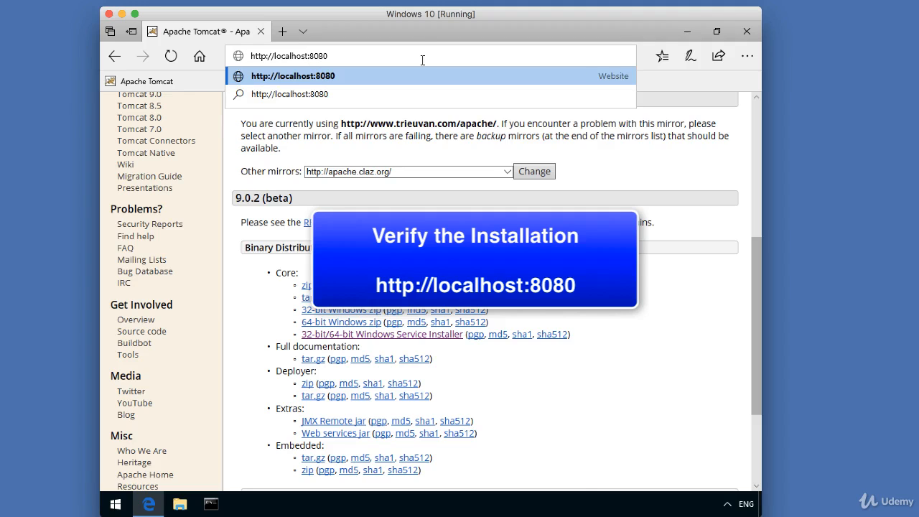
key("Return")
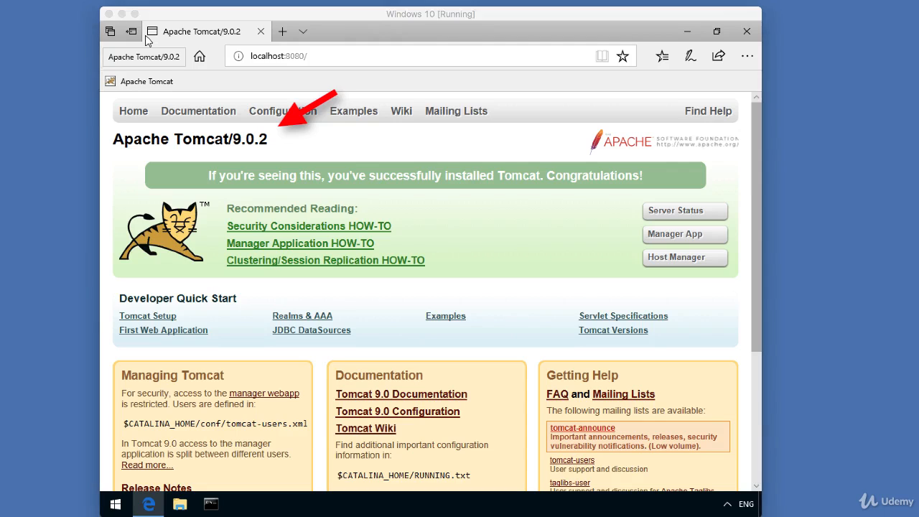
Step: Expand the hidden tray icons to show the Apache Tomcat 9.0 Tomcat9 monitor
left_click_drag(208, 175, 650, 173)
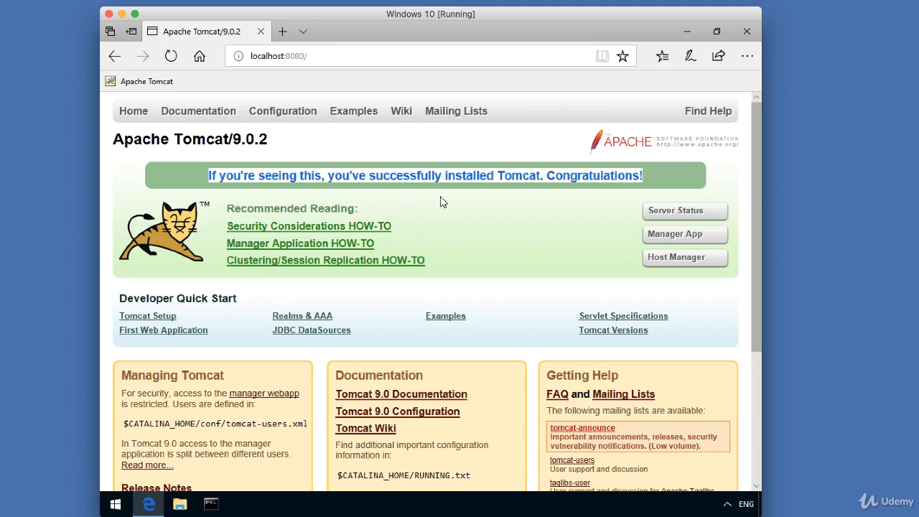
left_click(467, 242)
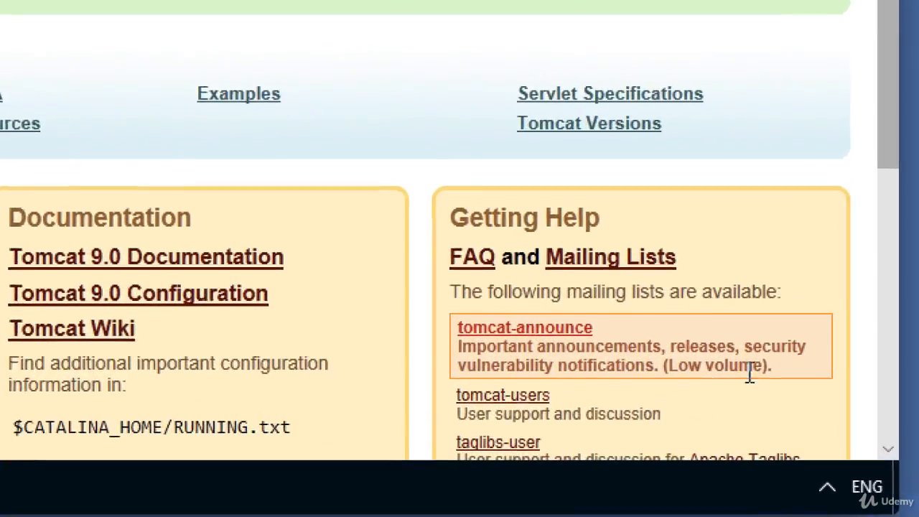
left_click(826, 488)
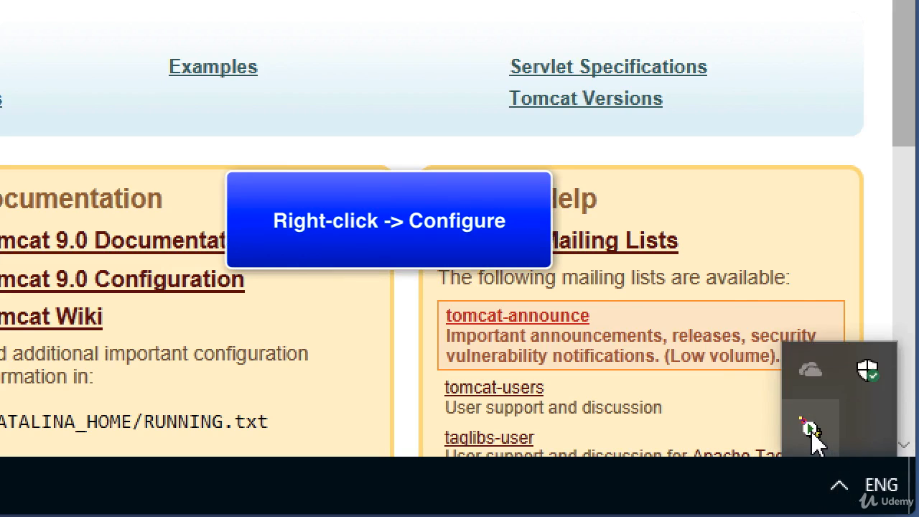
right_click(811, 435)
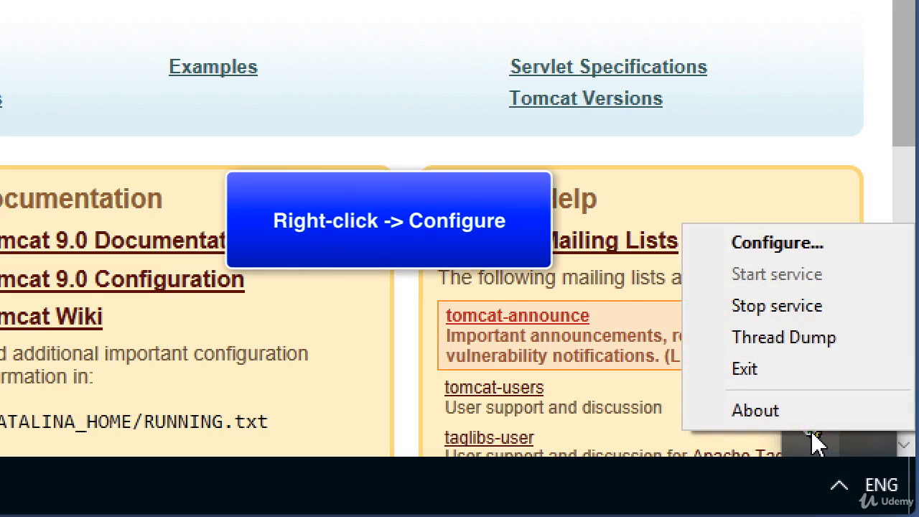
left_click(842, 246)
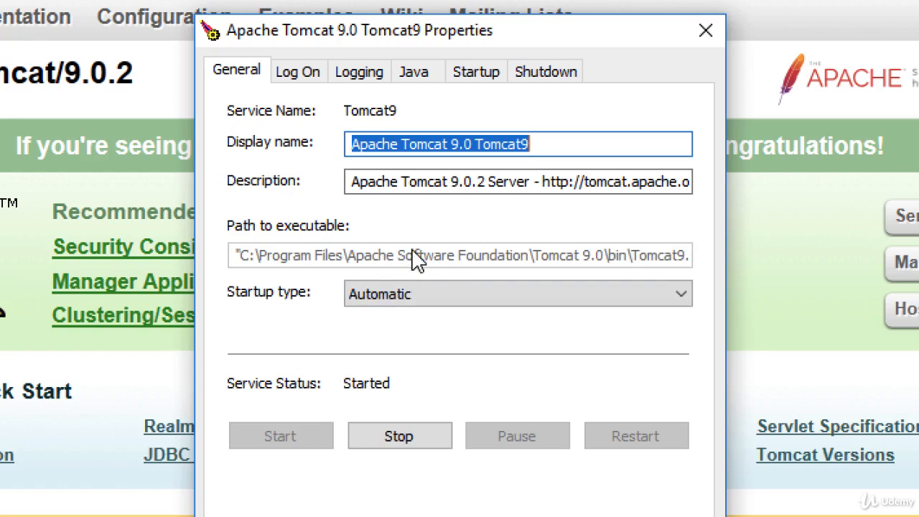
left_click(368, 73)
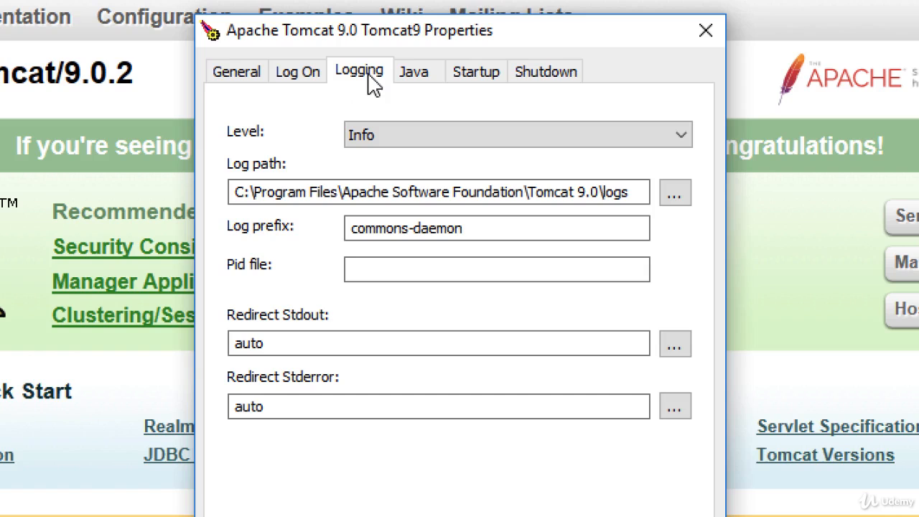
left_click(237, 78)
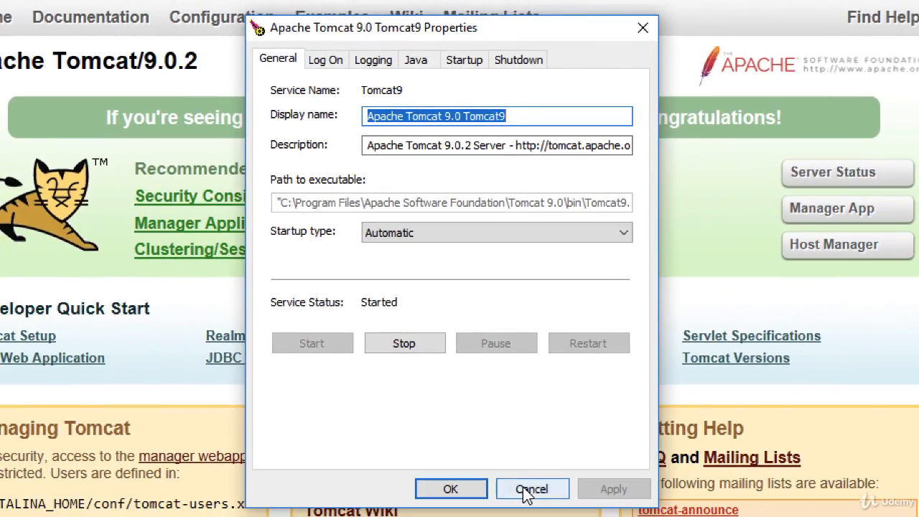
left_click(557, 516)
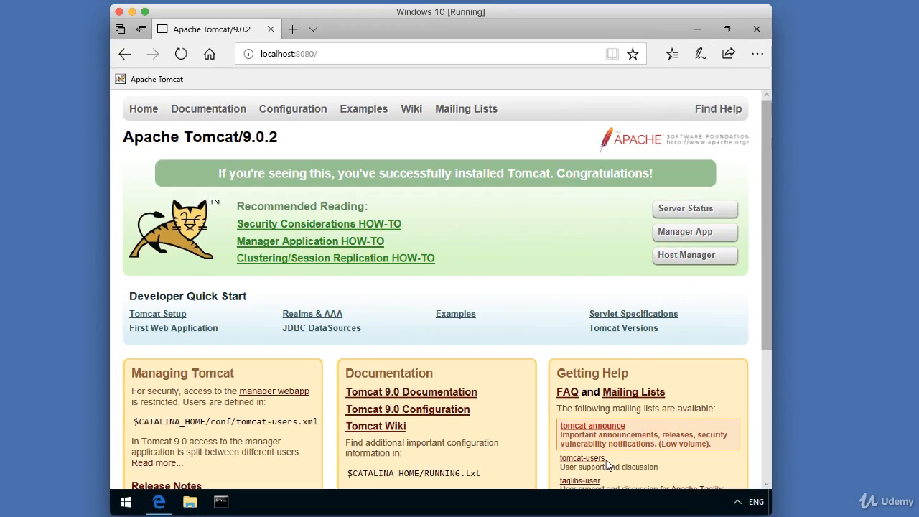
Step: Search Windows Settings for 'services' and open View local services
left_click(125, 502)
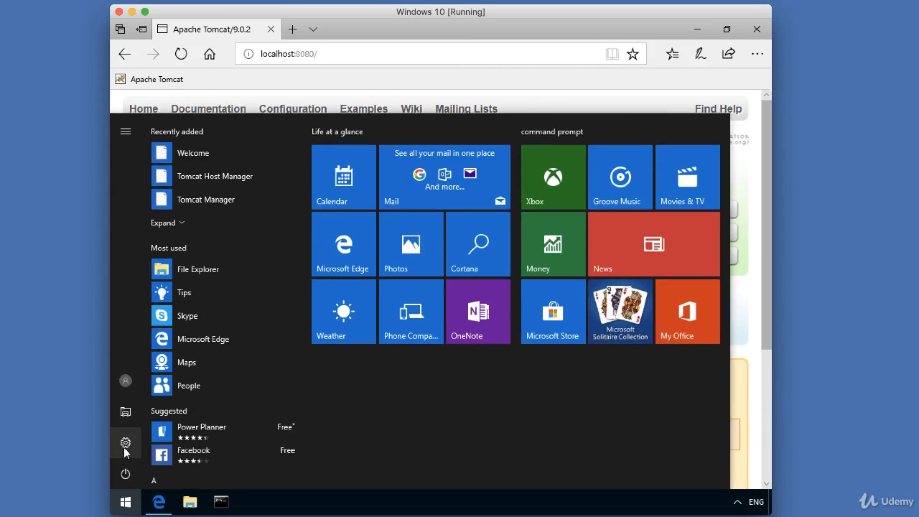
left_click(125, 446)
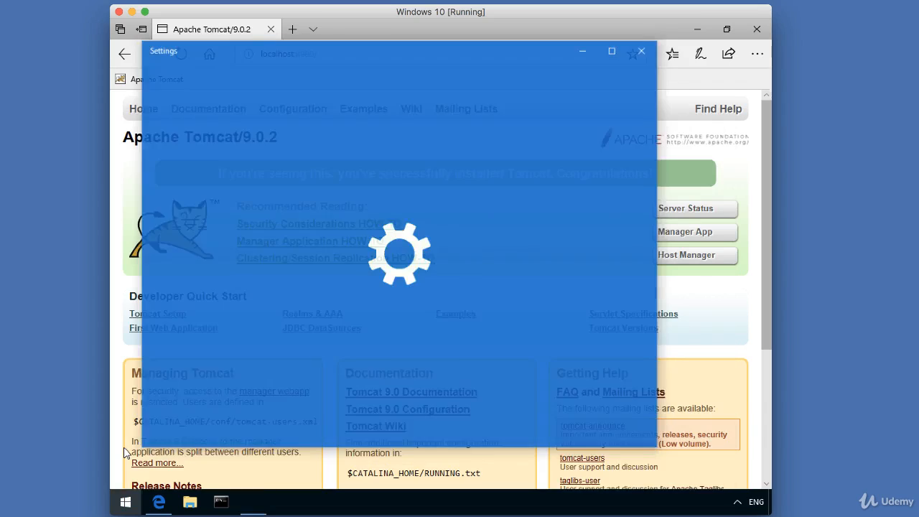
type("services")
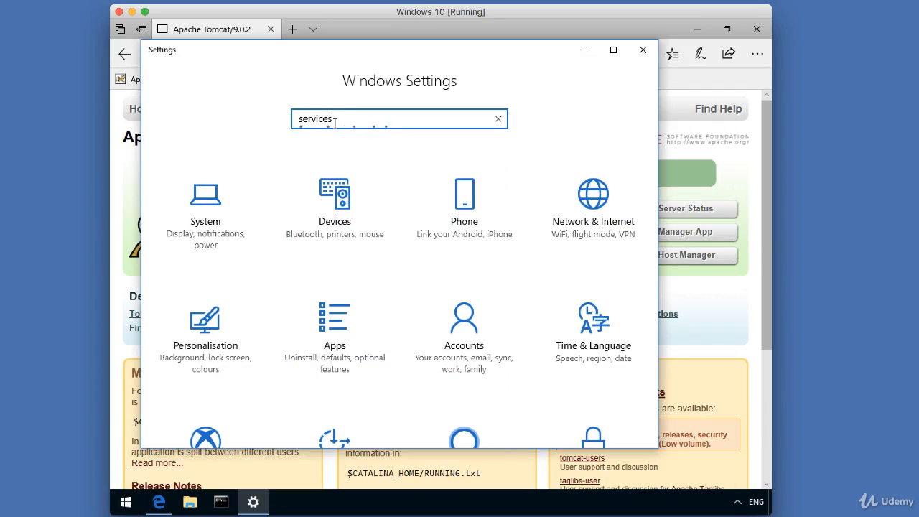
key("Return")
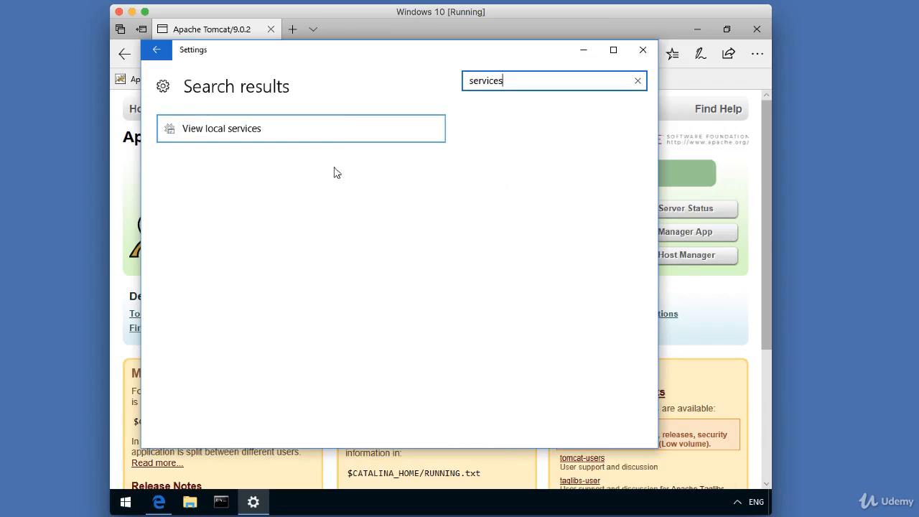
left_click(191, 135)
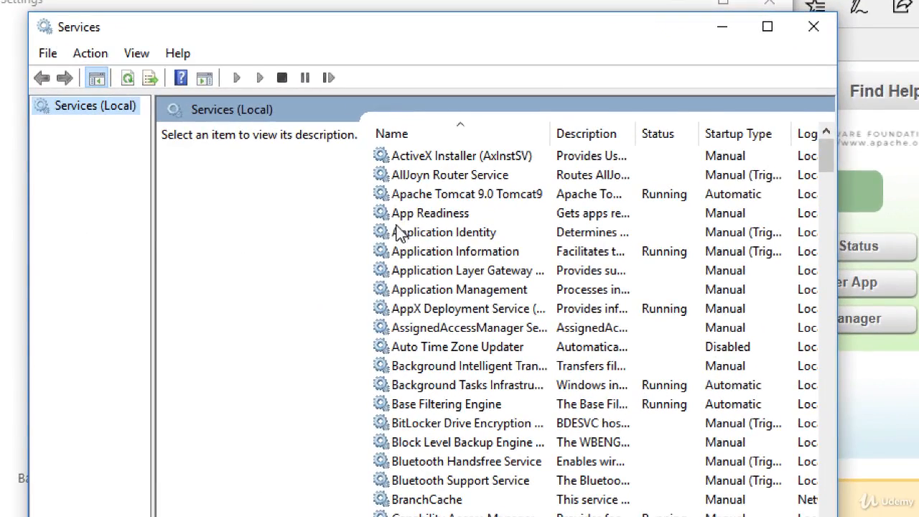
Step: Stop Apache Tomcat 9.0 Tomcat9 through its right-click menu in Services
left_click(406, 201)
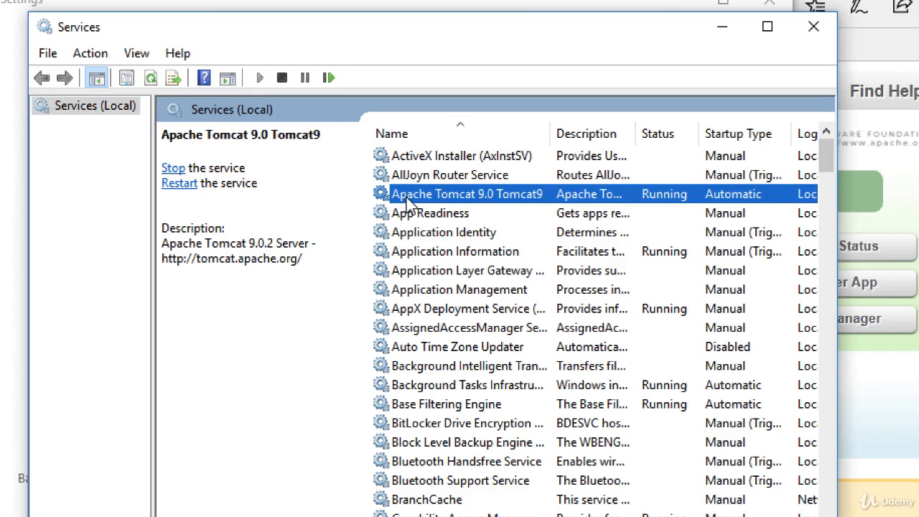
right_click(554, 194)
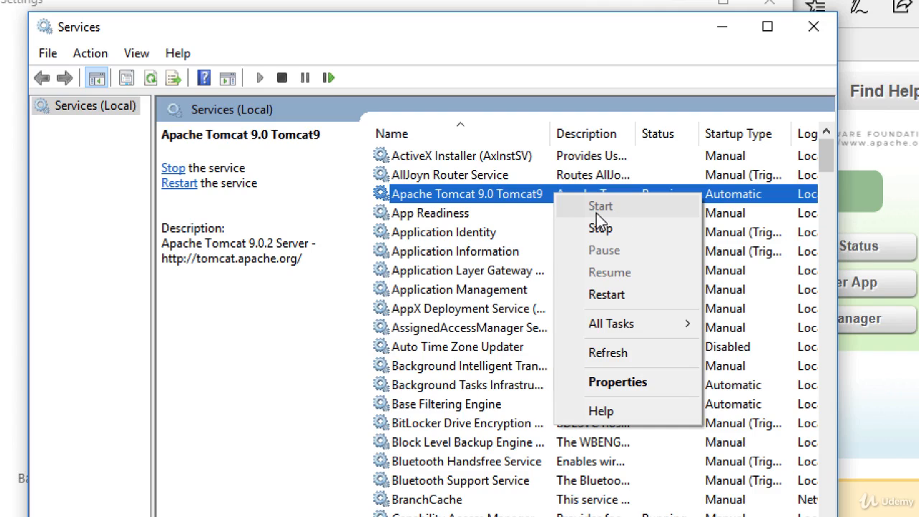
left_click(507, 237)
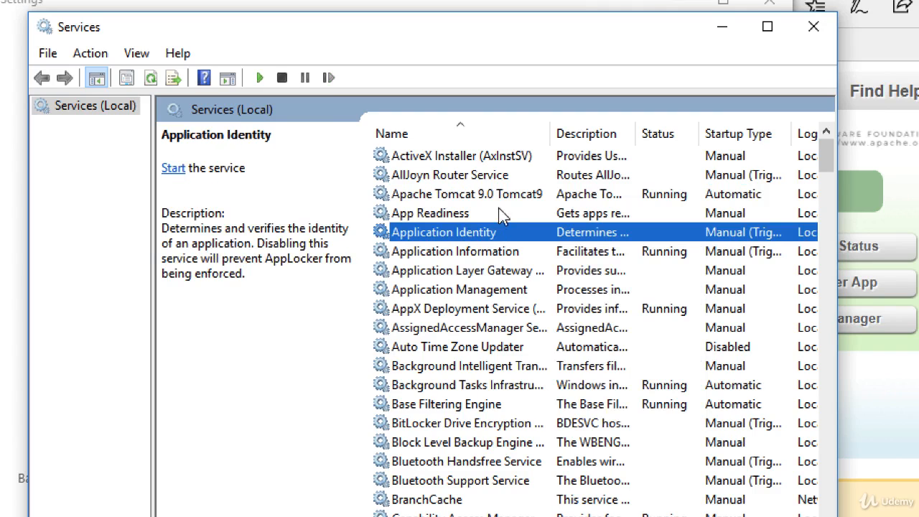
left_click(502, 202)
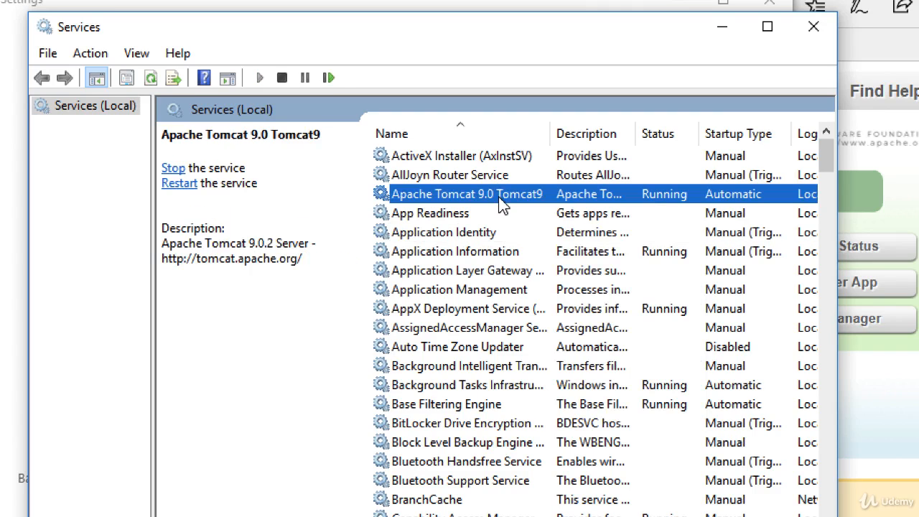
right_click(501, 205)
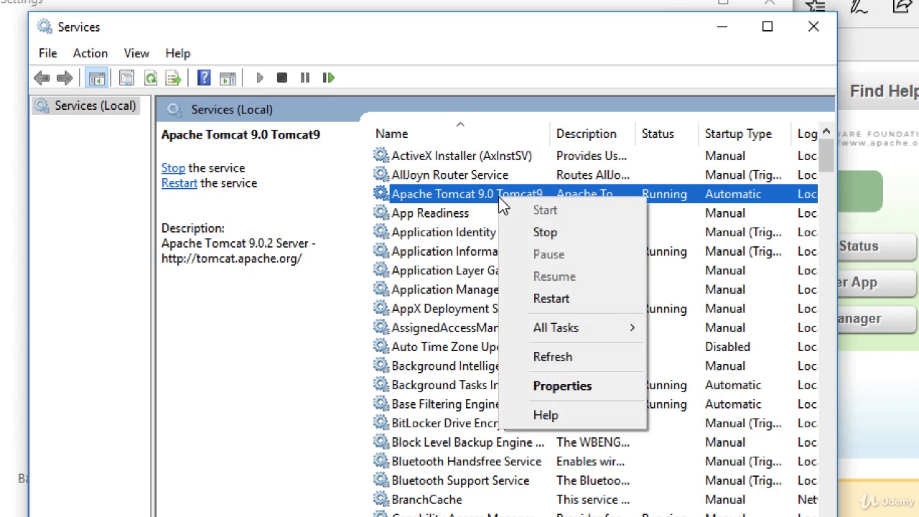
left_click(575, 239)
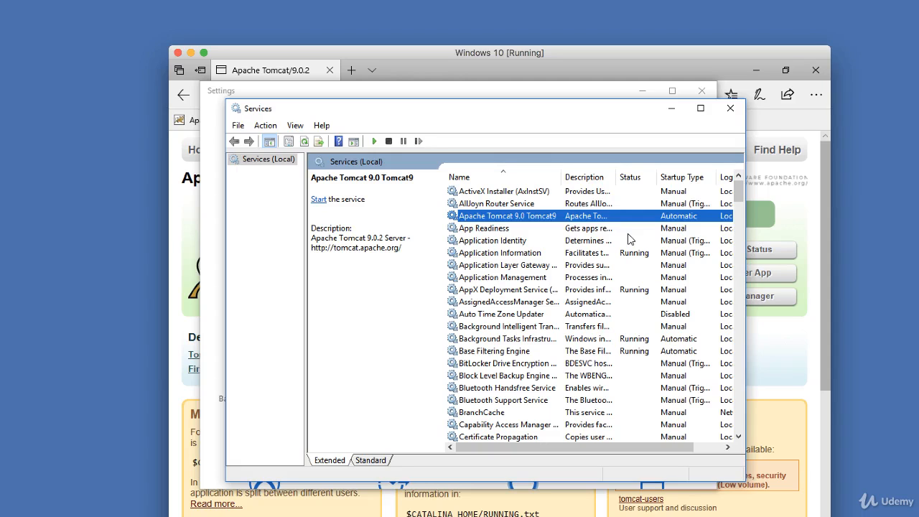
Step: Close the Services and Windows Settings windows to return to the localhost:8080 Tomcat page
left_click(727, 112)
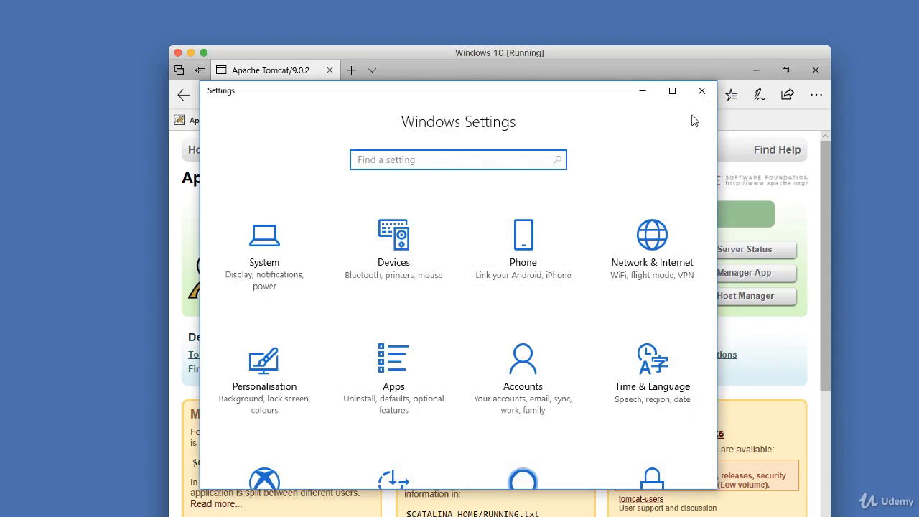
left_click(702, 91)
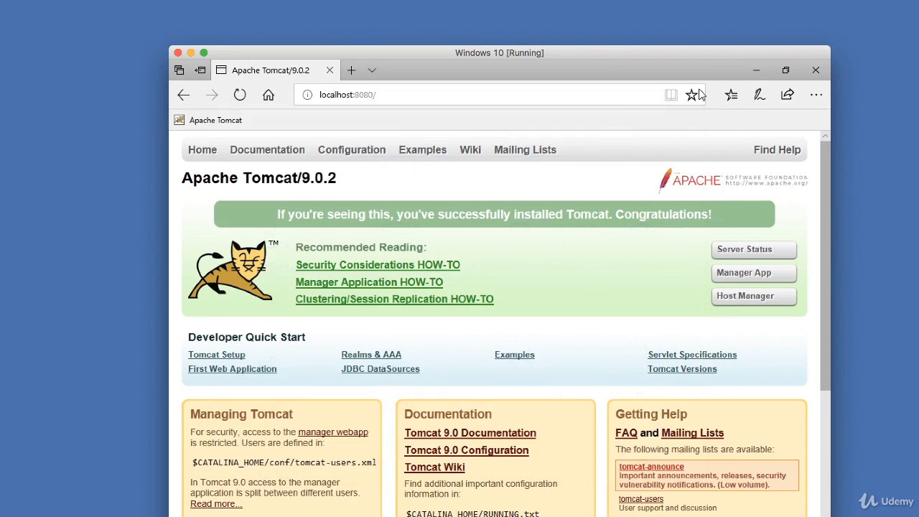